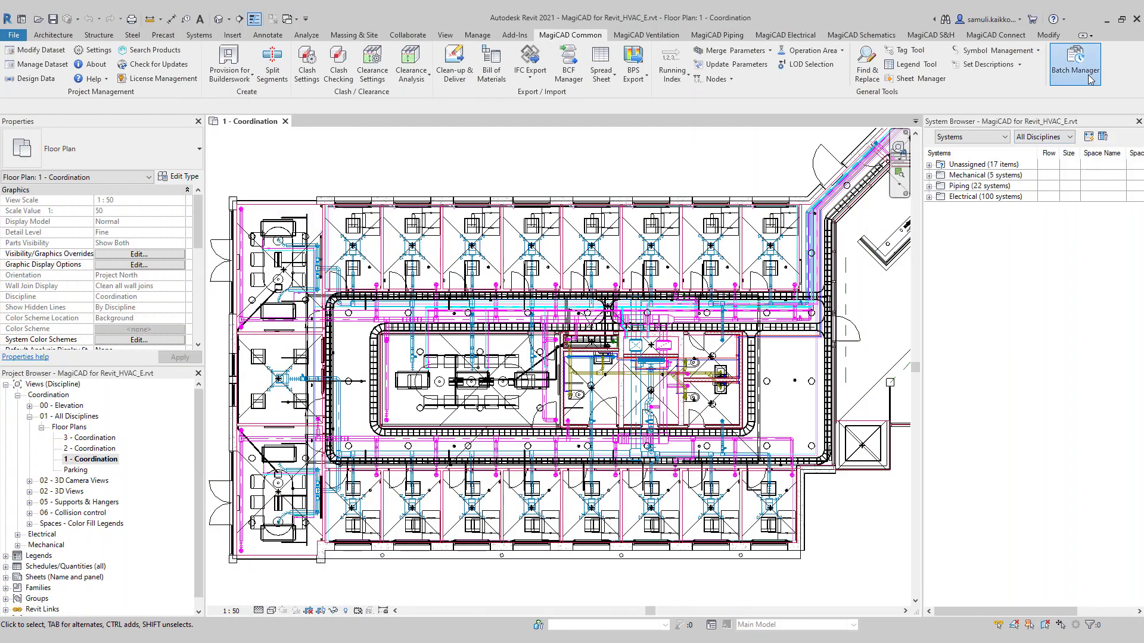
- Clear all Update Parameters ticks and include ventilation System code, Elevation and Object ID
click(1089, 76)
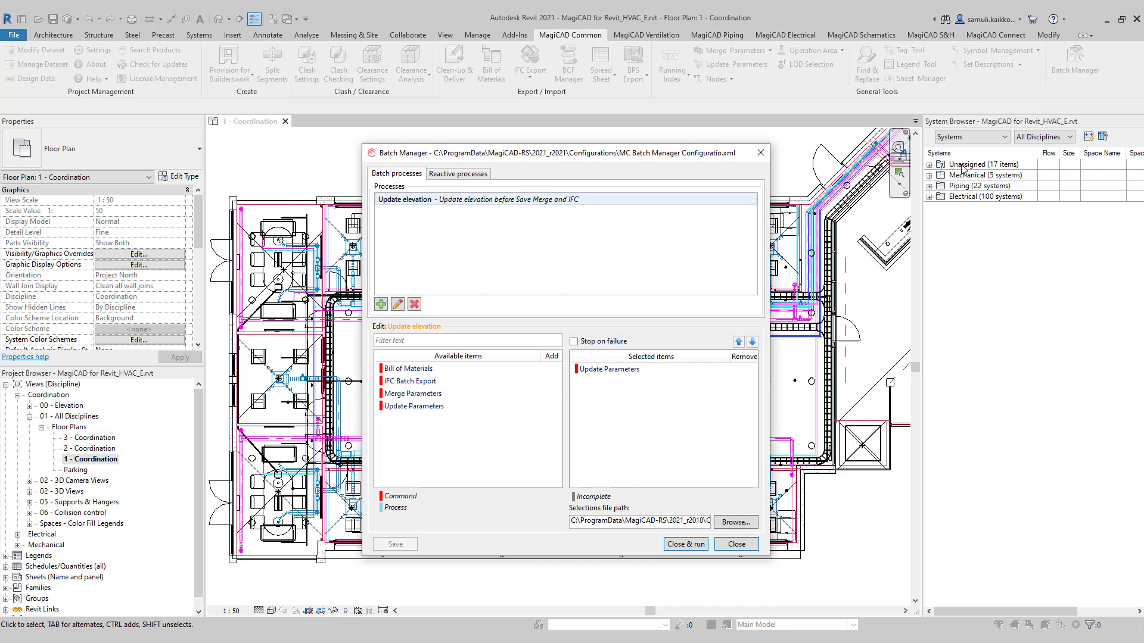
click(761, 153)
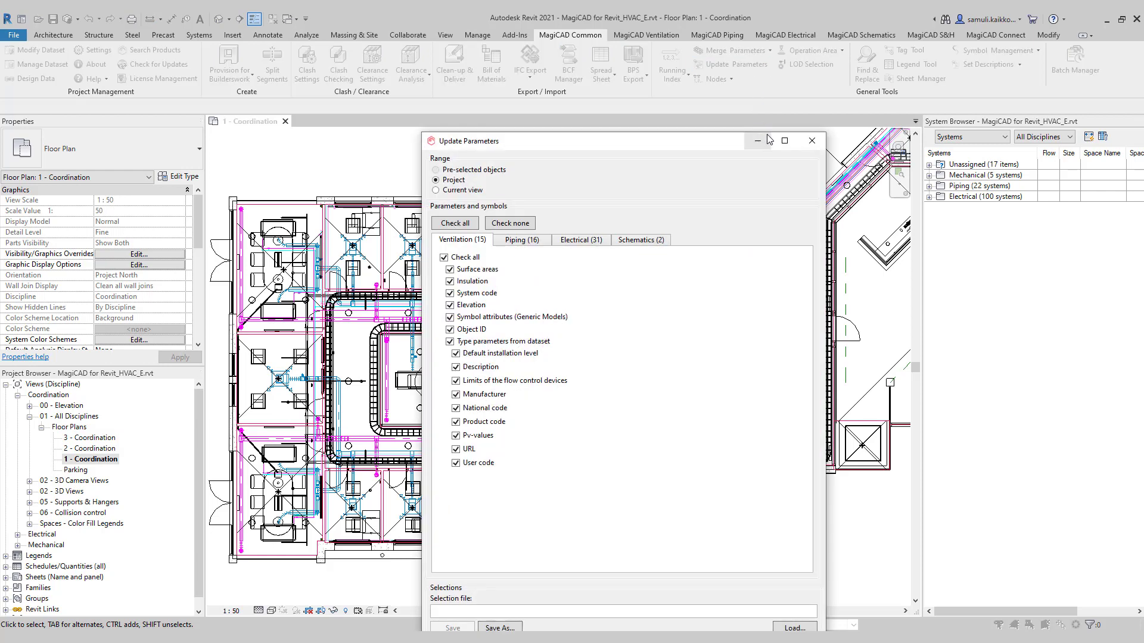
drag(722, 142, 680, 62)
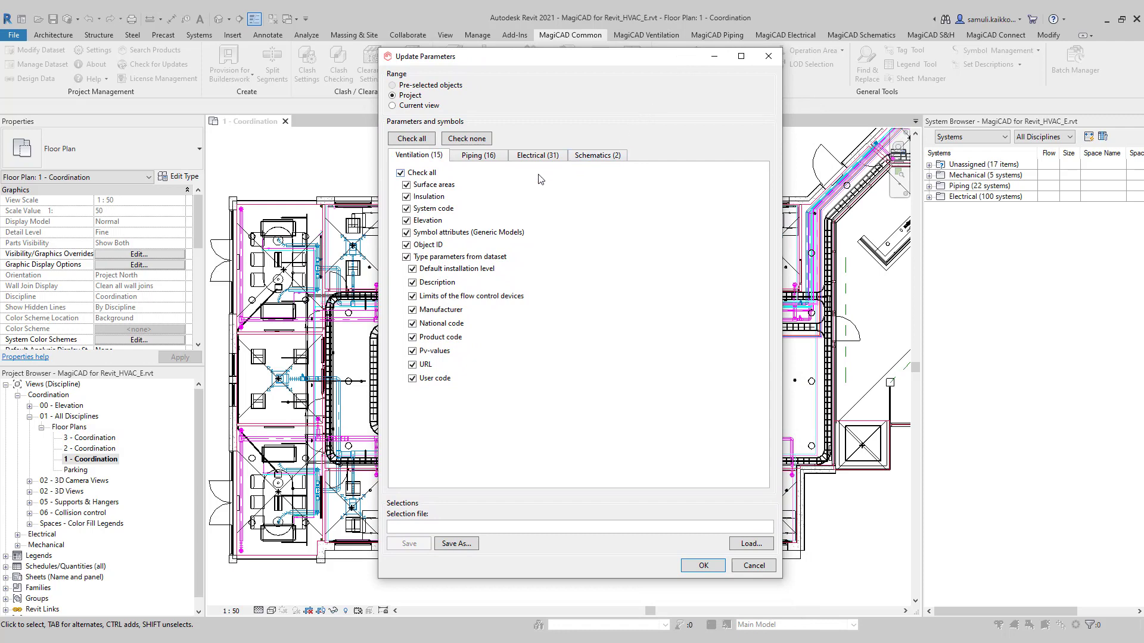
click(468, 147)
click(406, 209)
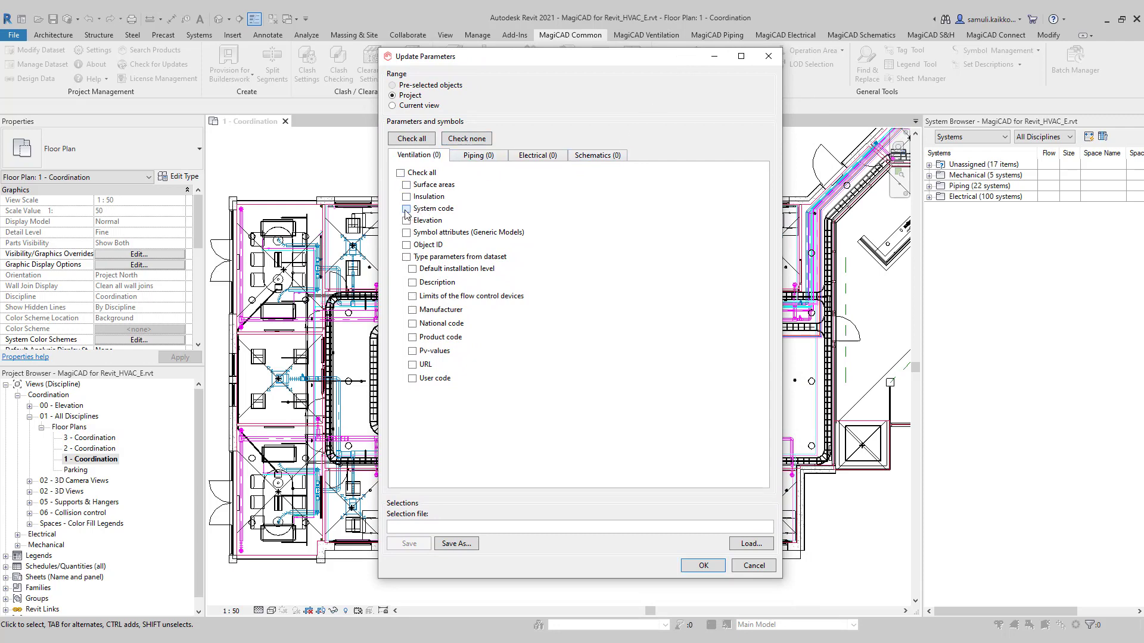
click(406, 221)
click(406, 246)
- Include piping System code, Elevation and Object ID, plus all electrical Cable and circuit data
click(478, 155)
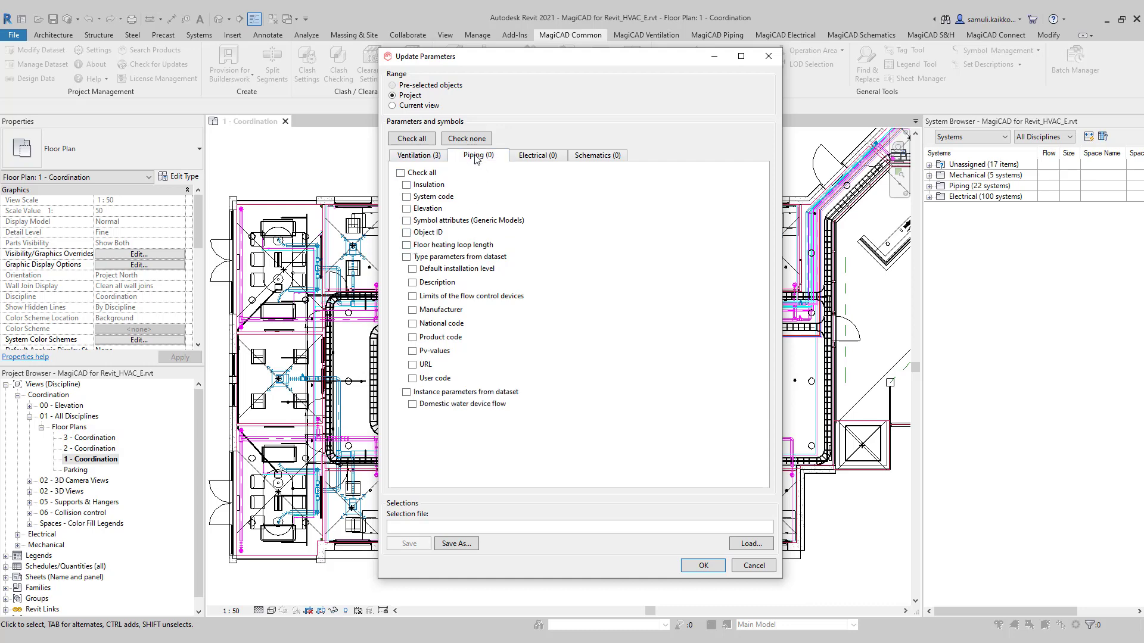
click(407, 209)
click(406, 197)
click(407, 233)
click(545, 161)
click(406, 245)
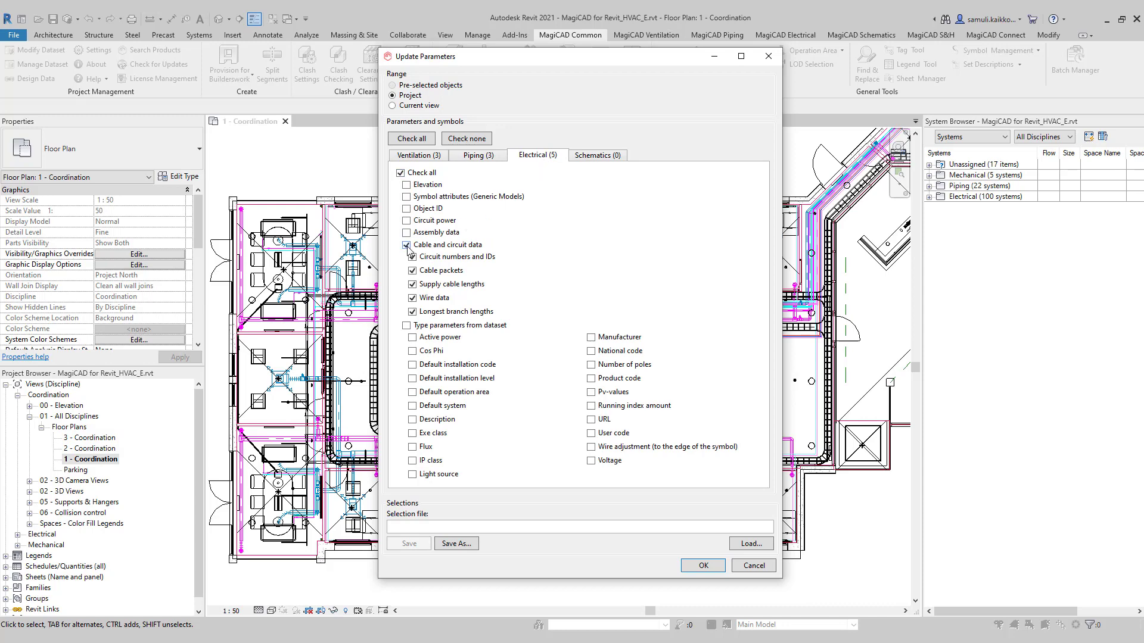
- Save the selection over 'Update parameters selection set.xml' and close without running the update
click(456, 544)
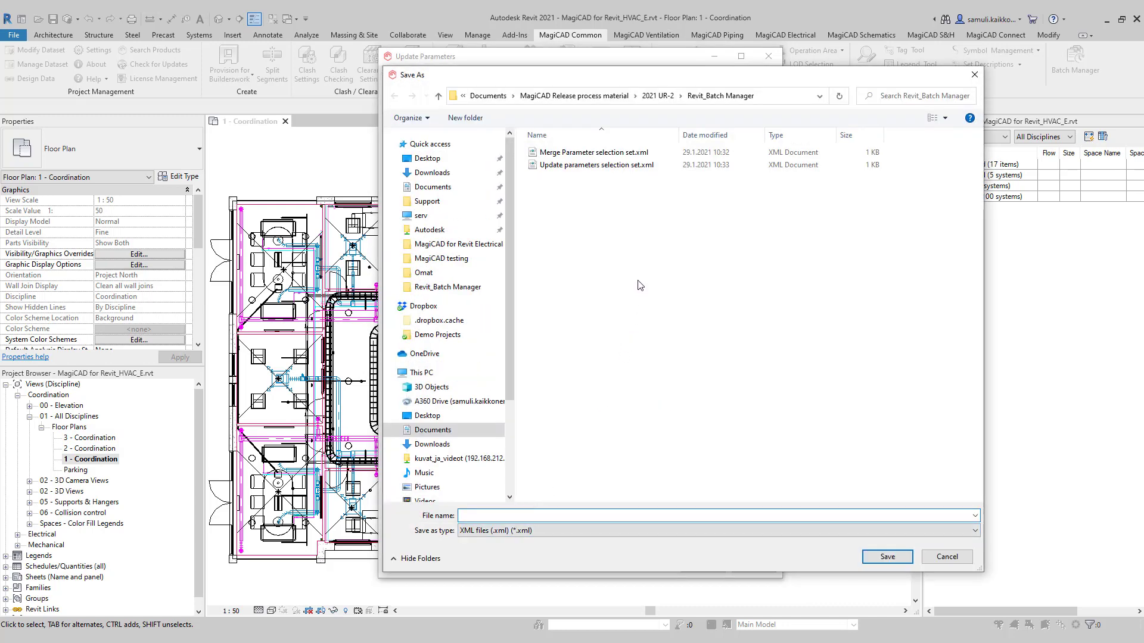
click(632, 166)
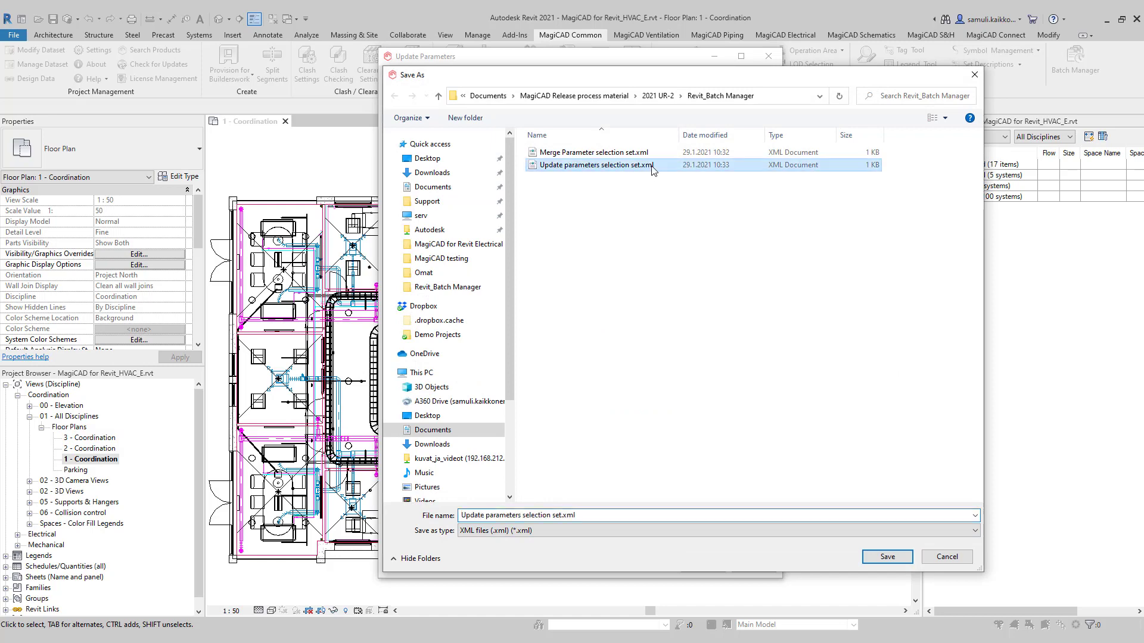
click(878, 558)
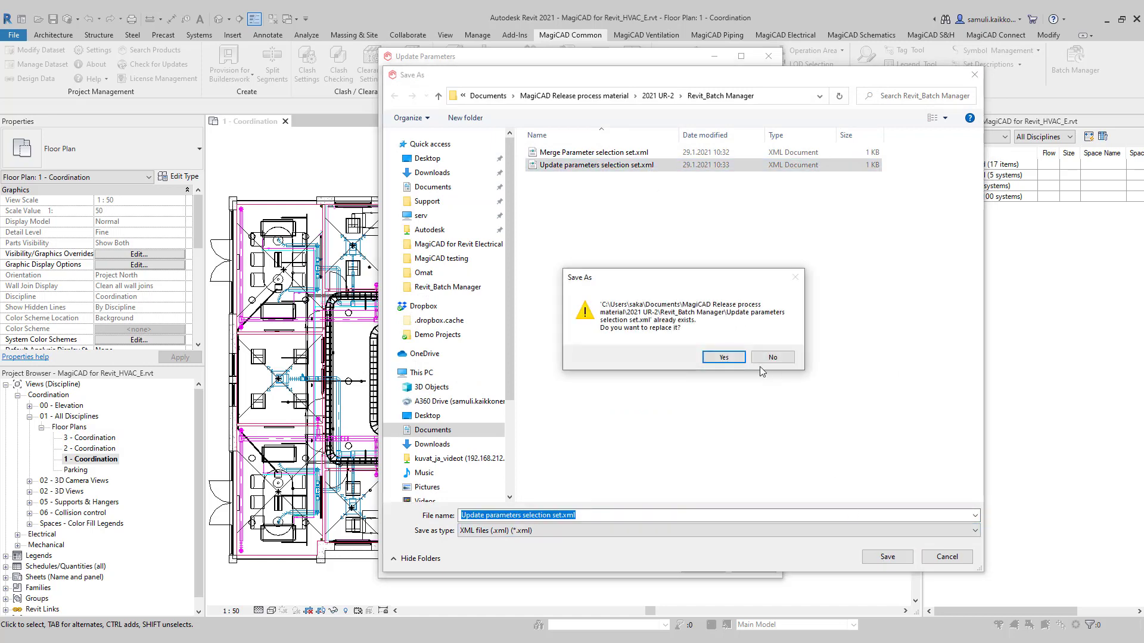
click(724, 358)
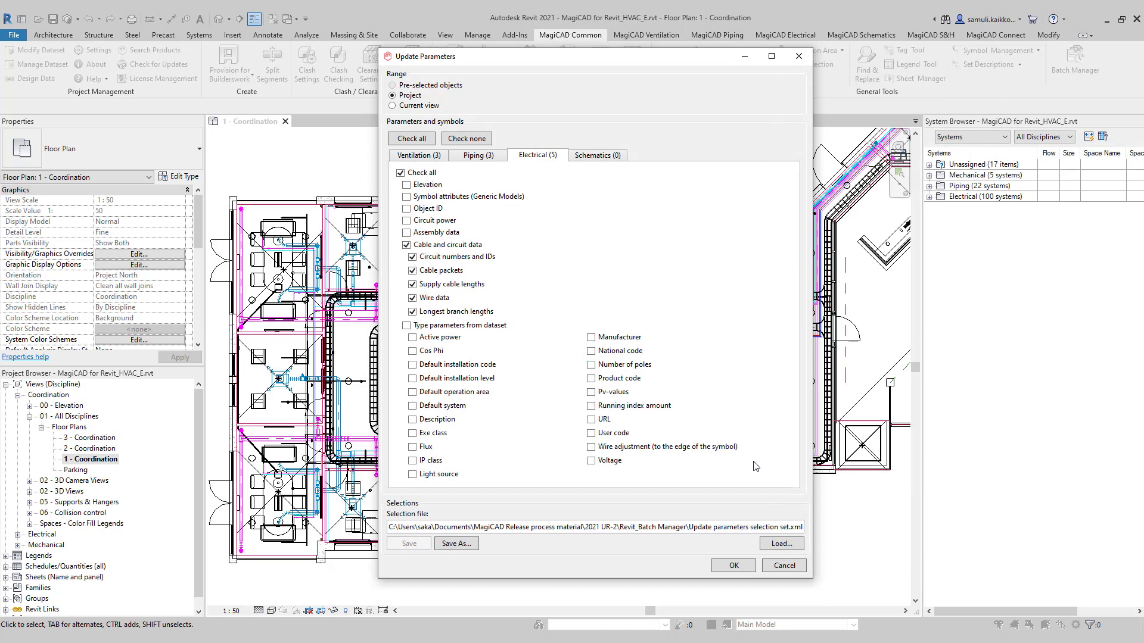
click(777, 568)
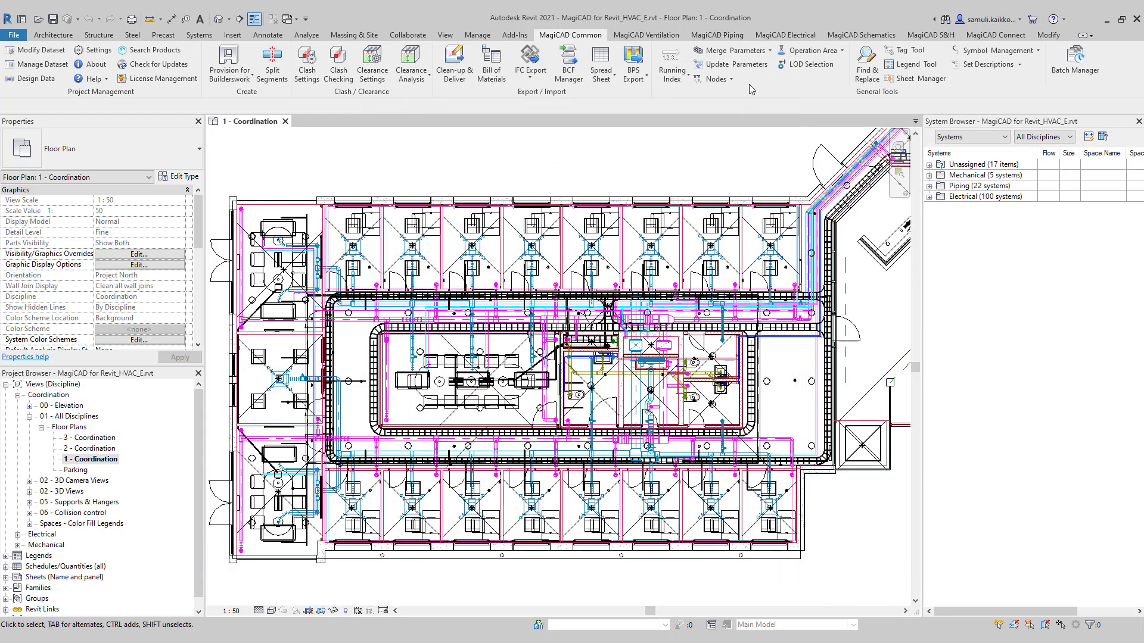
- Save the Merge Parameters selection over 'Merge Parameter selection set.xml' and close without running it
click(768, 52)
click(753, 93)
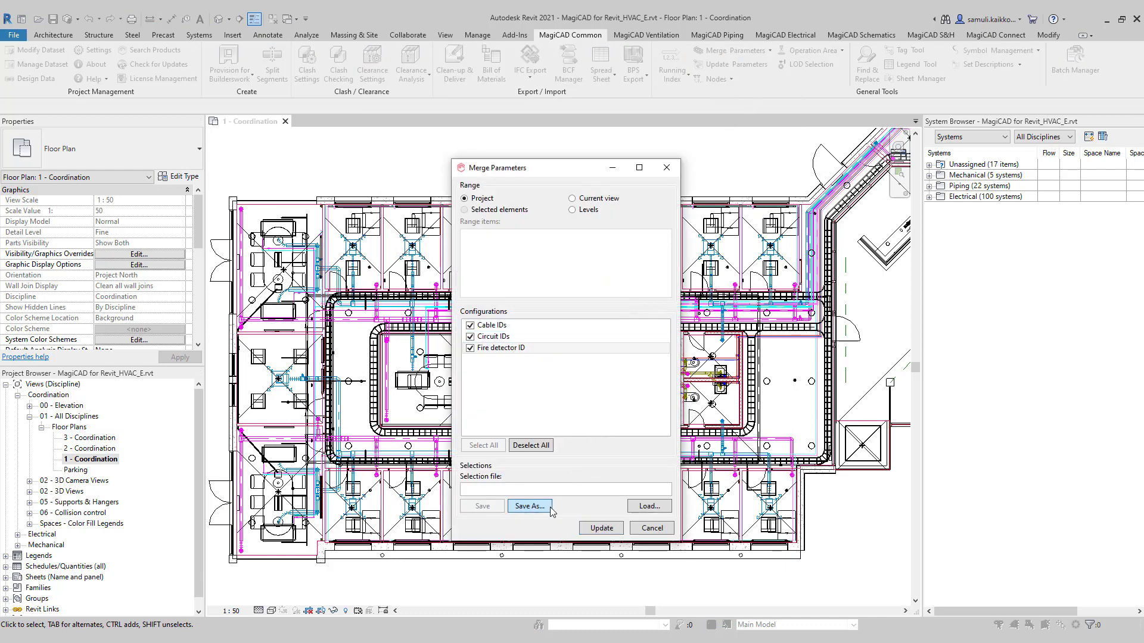
click(530, 506)
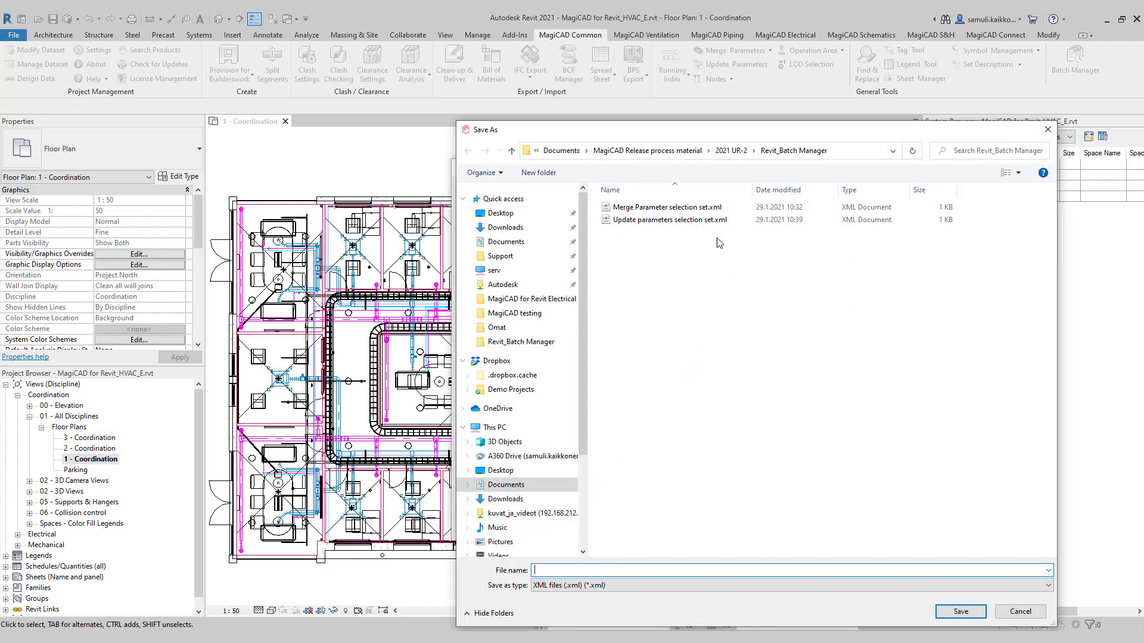
click(720, 208)
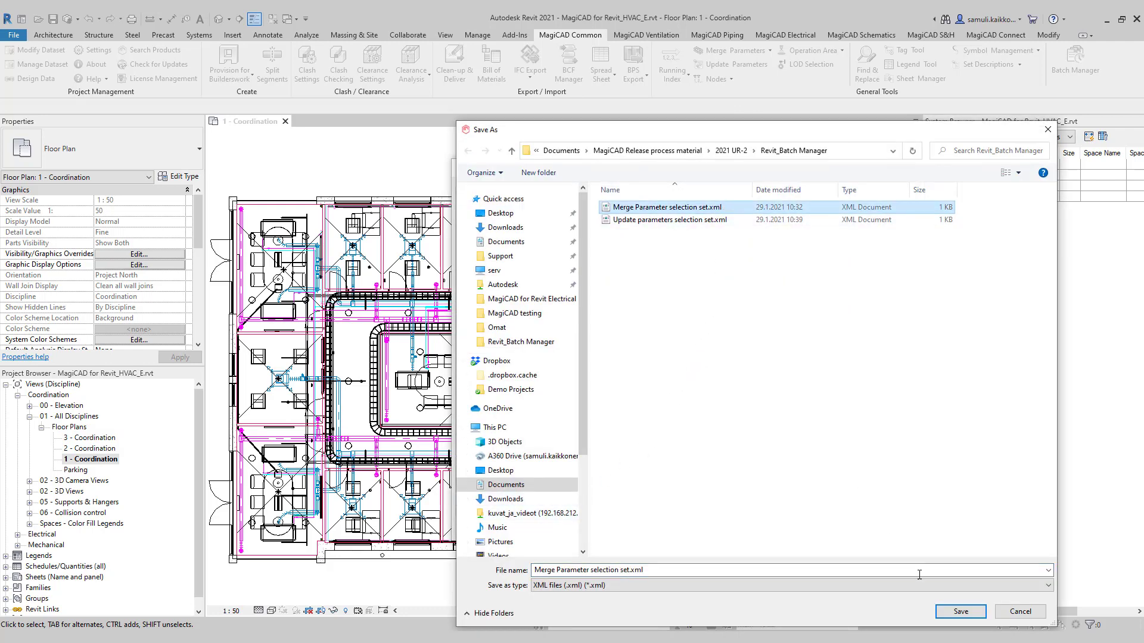
click(947, 612)
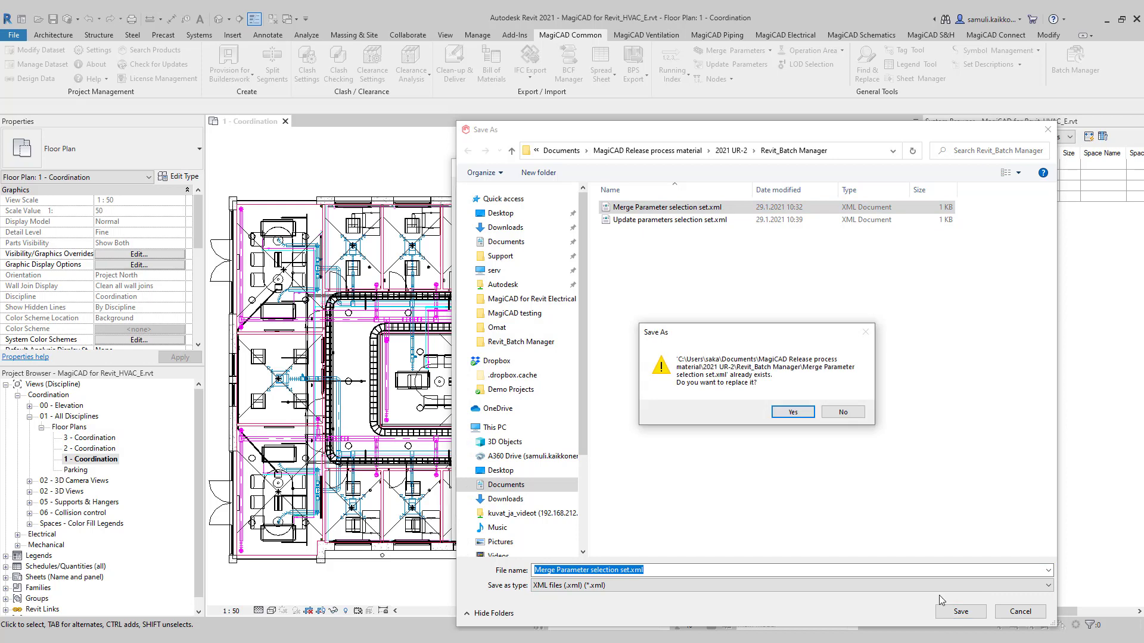
click(799, 414)
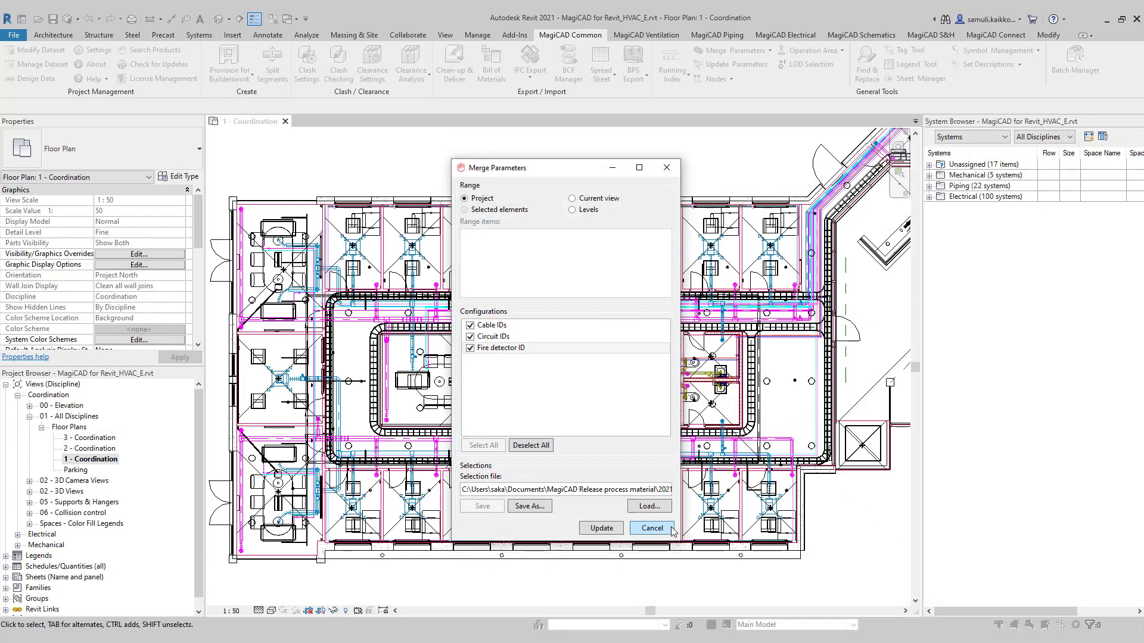
click(651, 529)
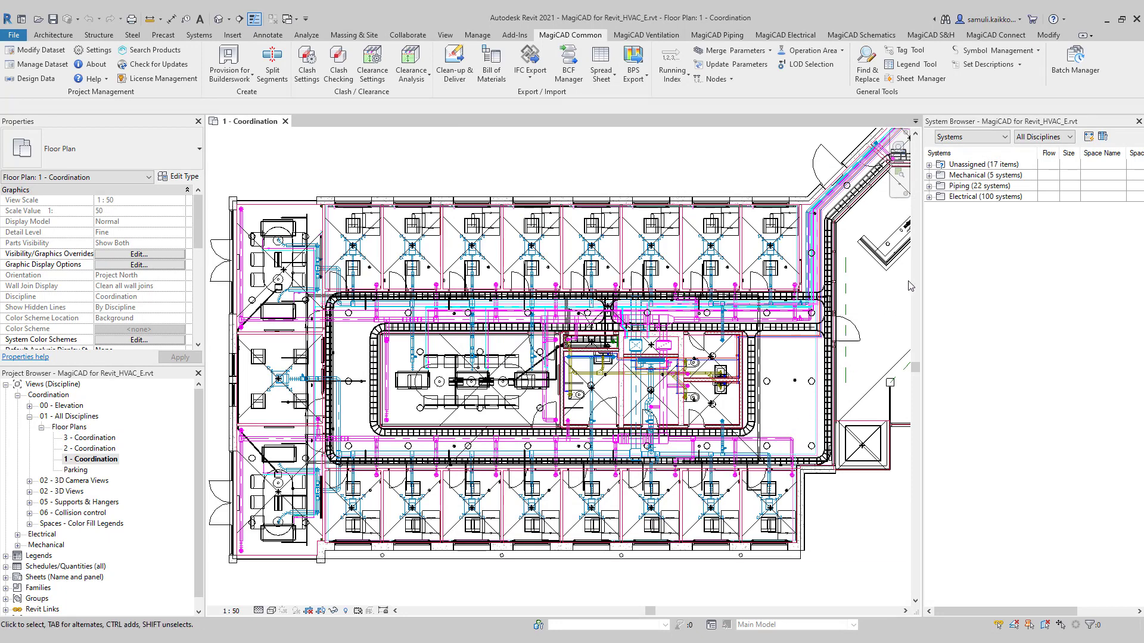
- Create a batch process named 'Update all' with description 'Update everything before save'
click(1071, 73)
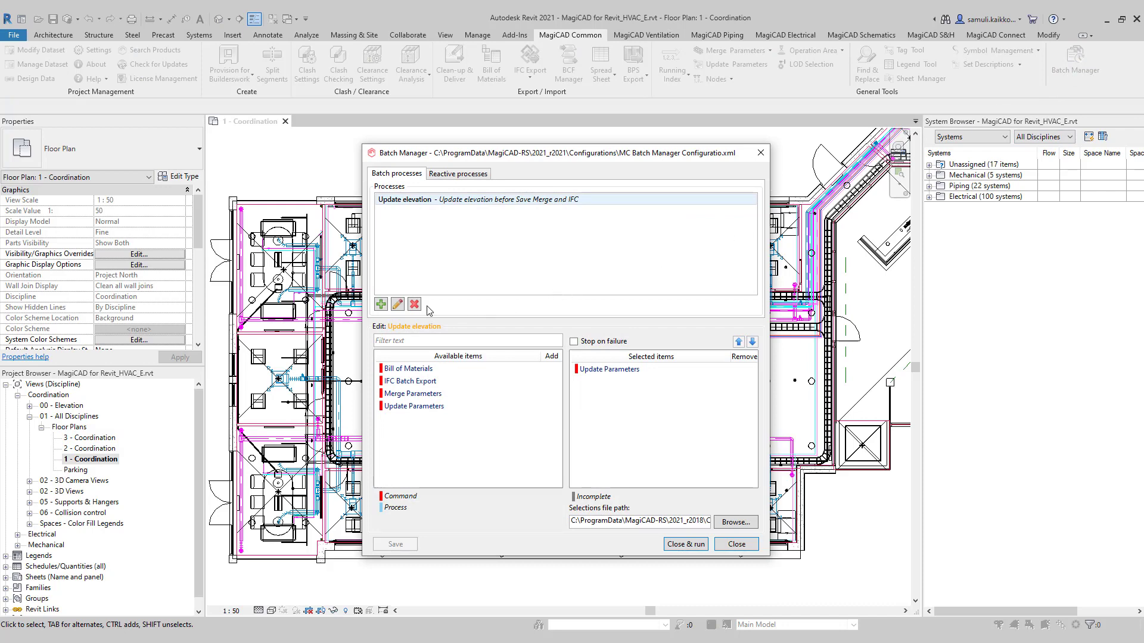
click(381, 304)
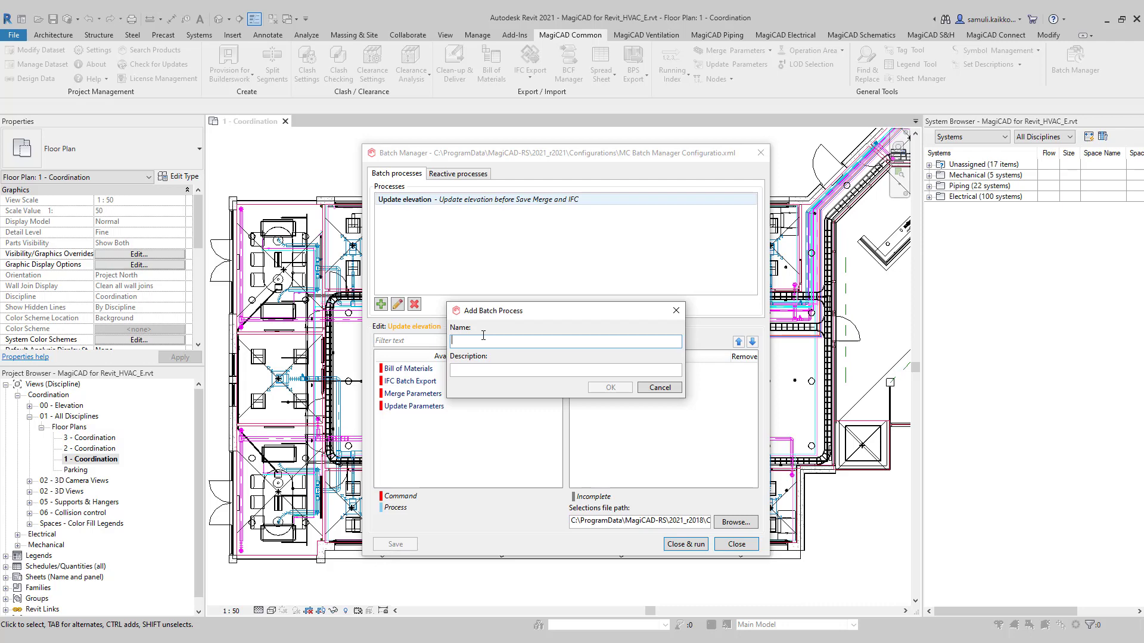
text(Update a)
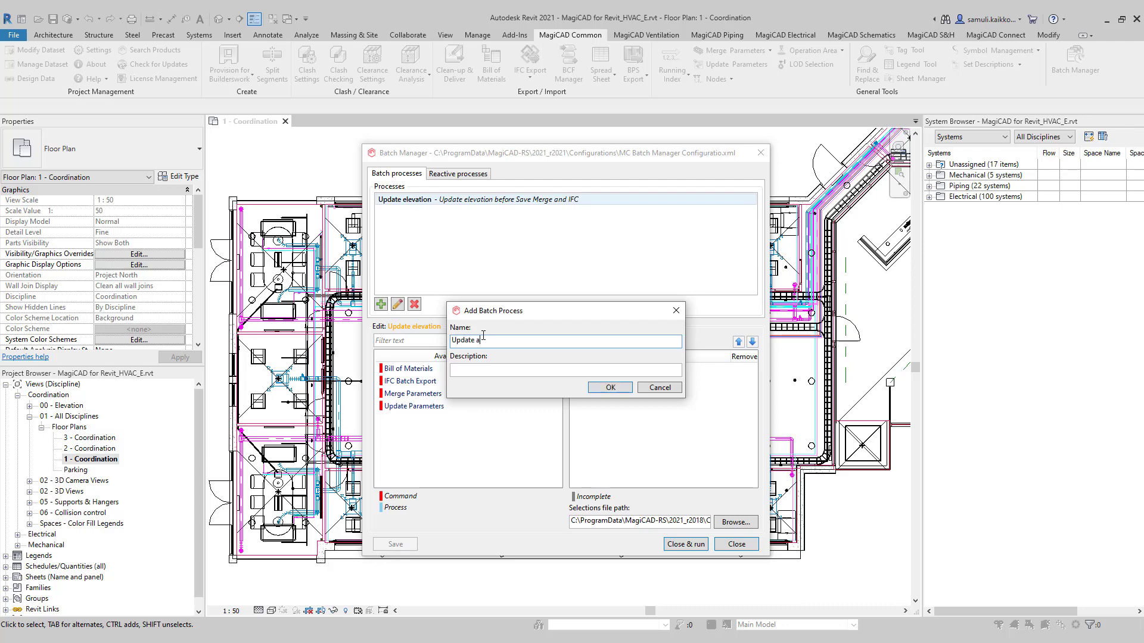
text(ll)
key(Tab)
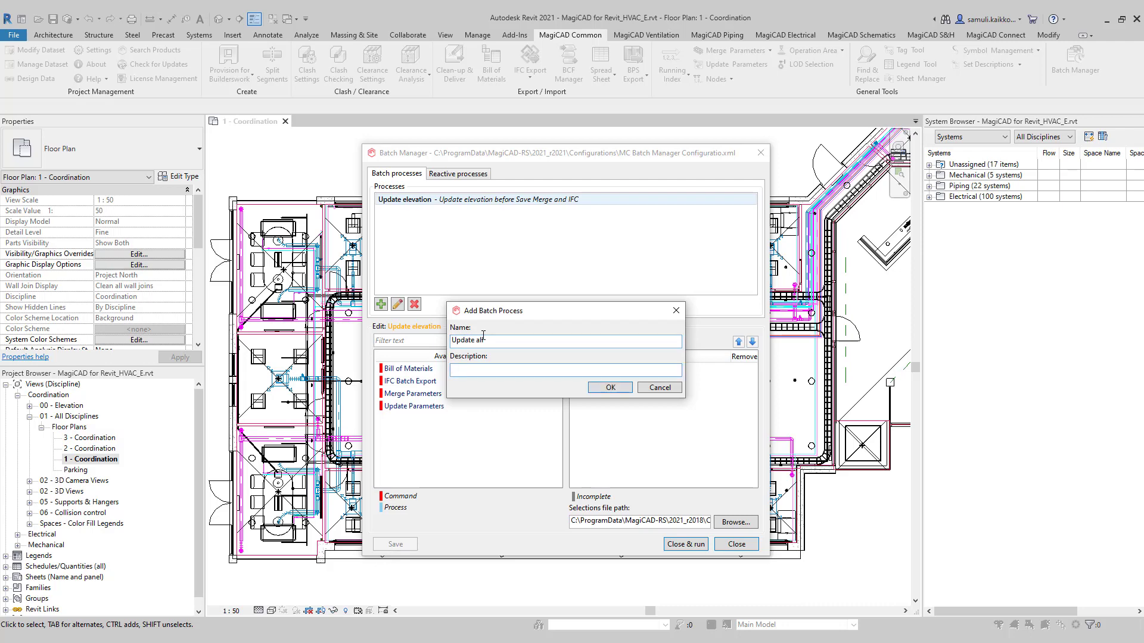
text(Update everything before save)
click(610, 388)
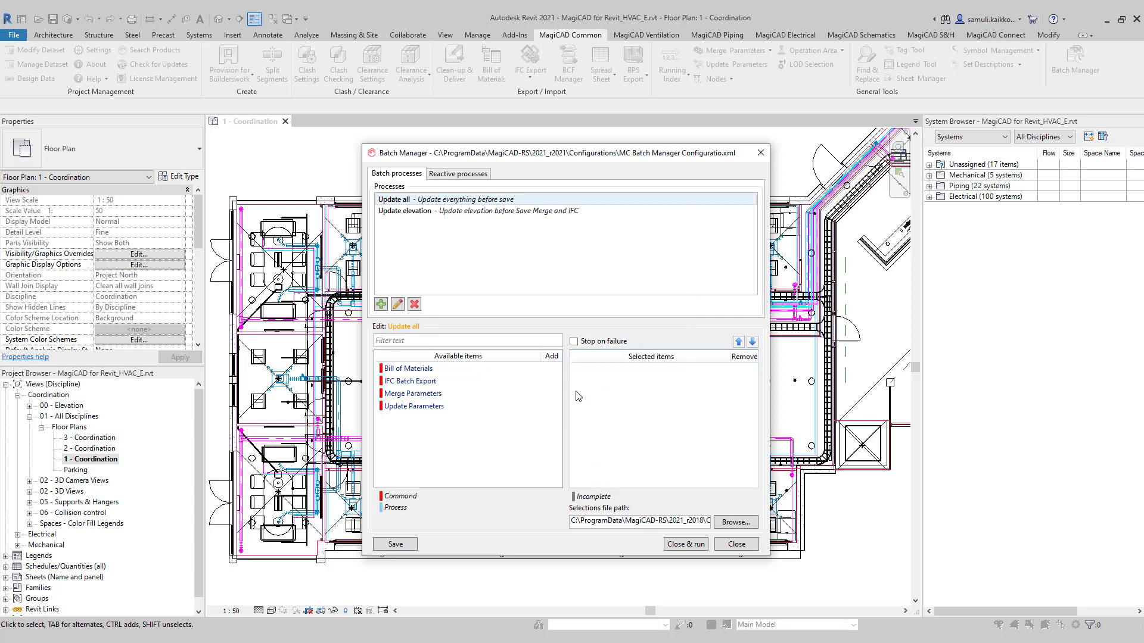
- Add Merge Parameters and Update Parameters, linking Update Parameters to 'Update parameters selection set.xml'
click(551, 397)
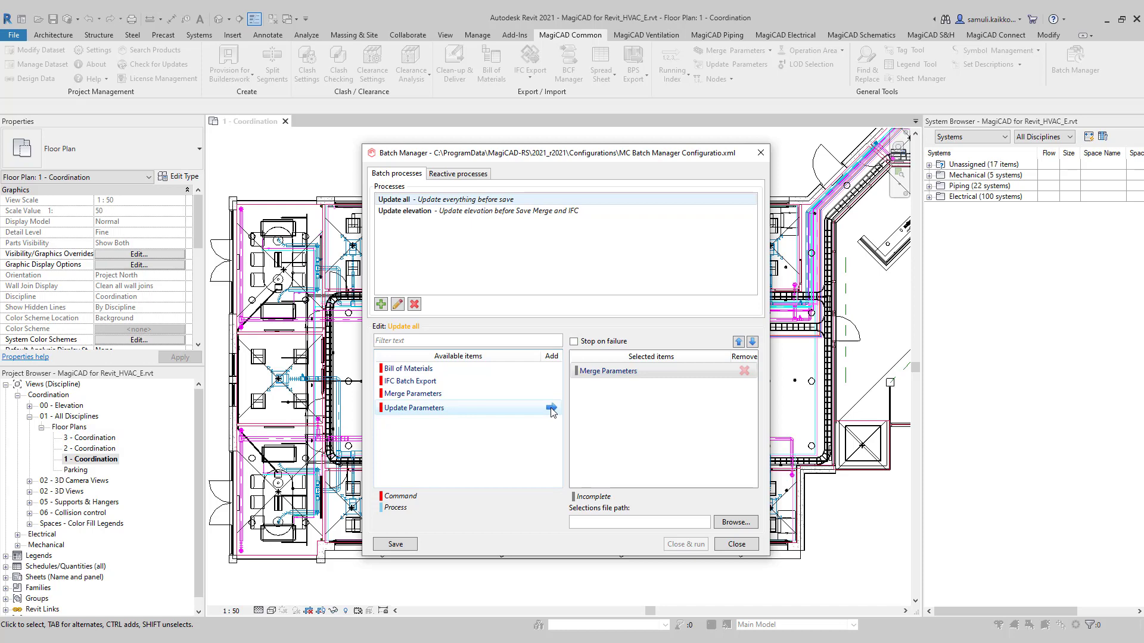
click(551, 410)
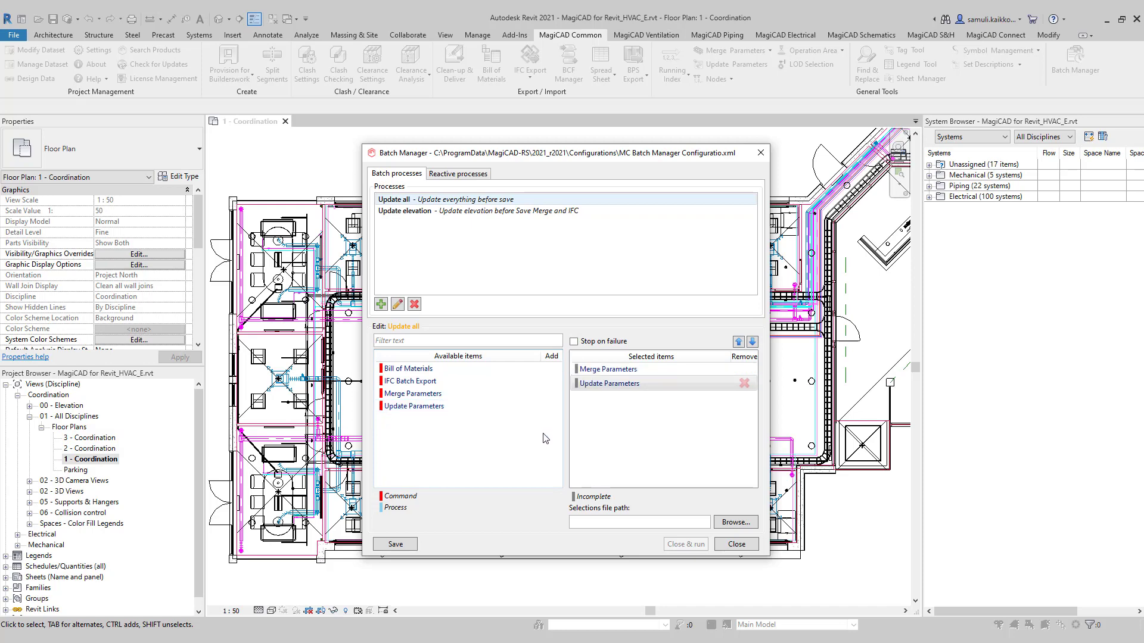
click(632, 386)
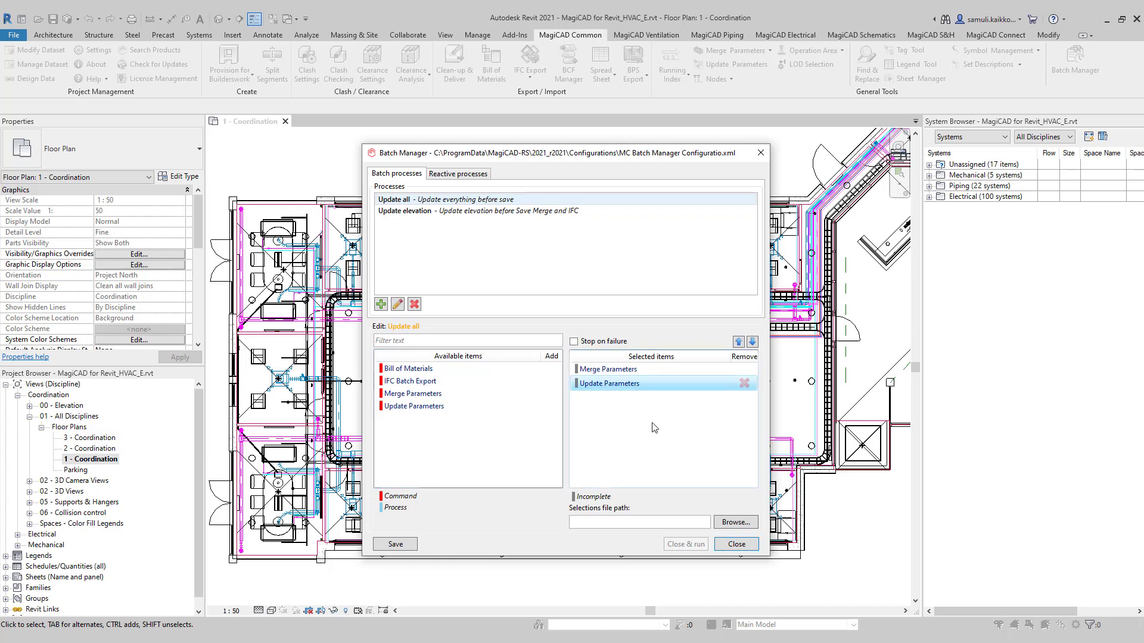
click(729, 523)
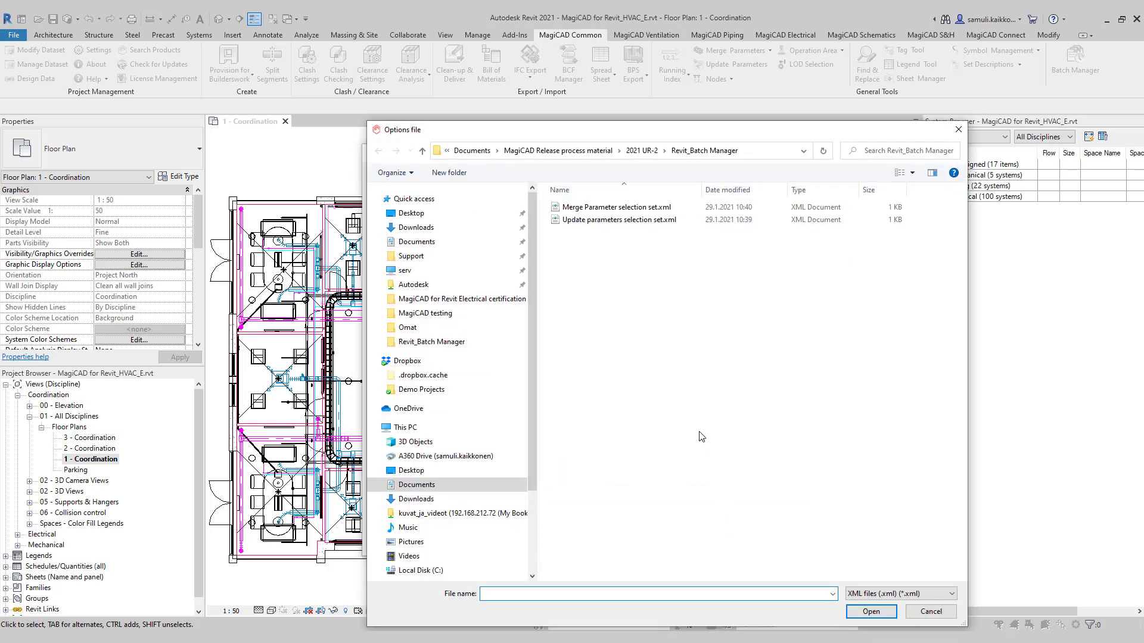
click(658, 220)
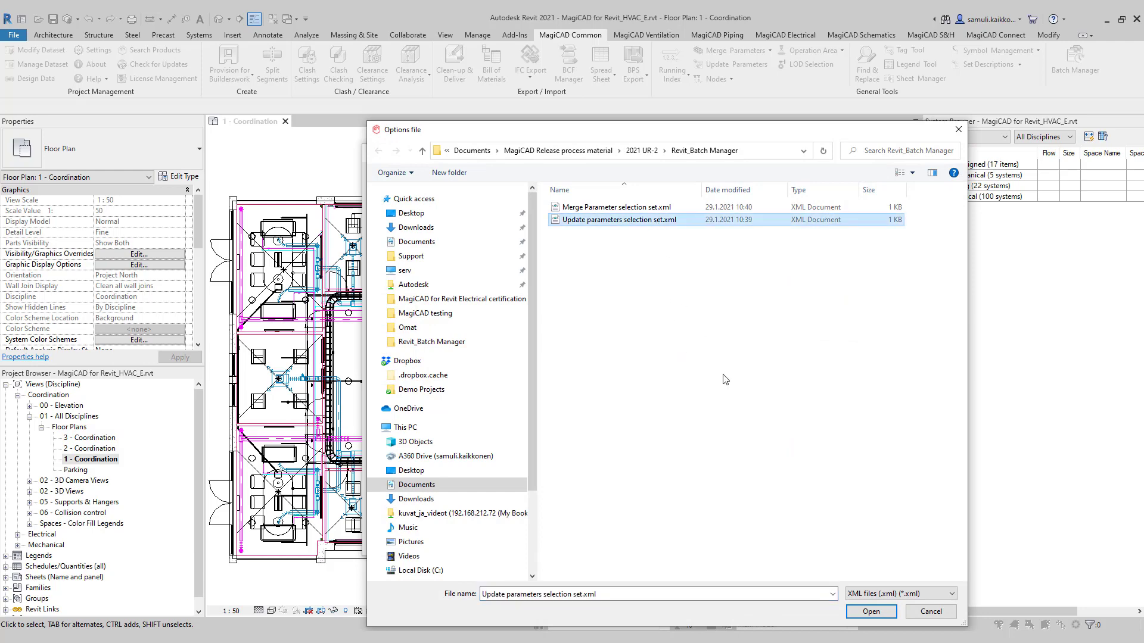
click(852, 609)
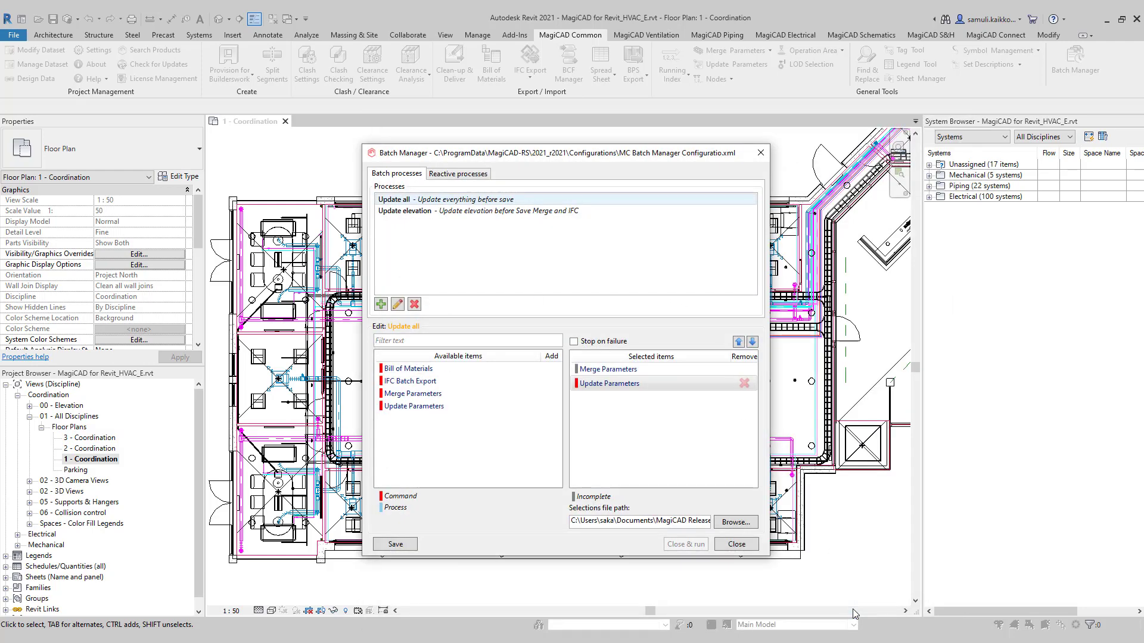
- Link Merge Parameters to 'Merge Parameter selection set.xml' and save the batch process
click(644, 372)
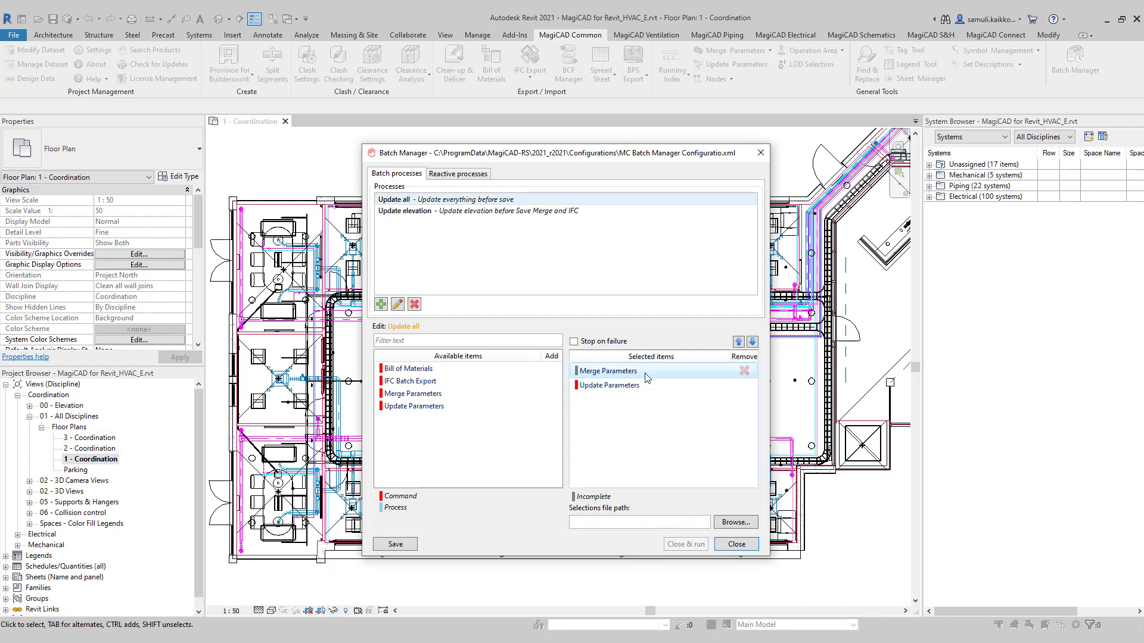
click(745, 524)
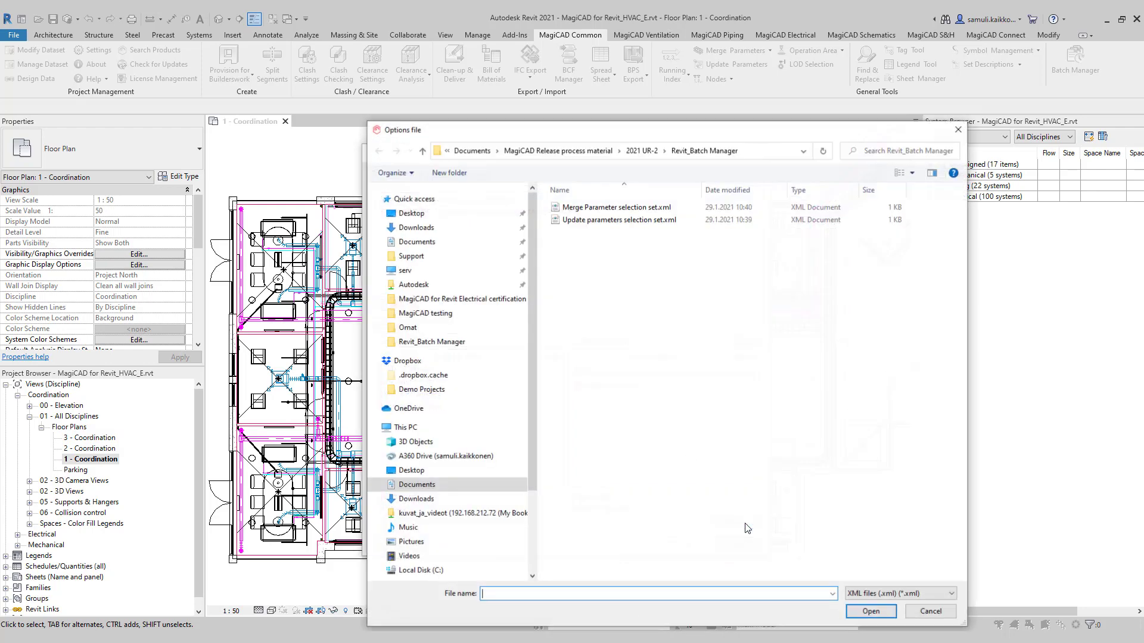
click(634, 210)
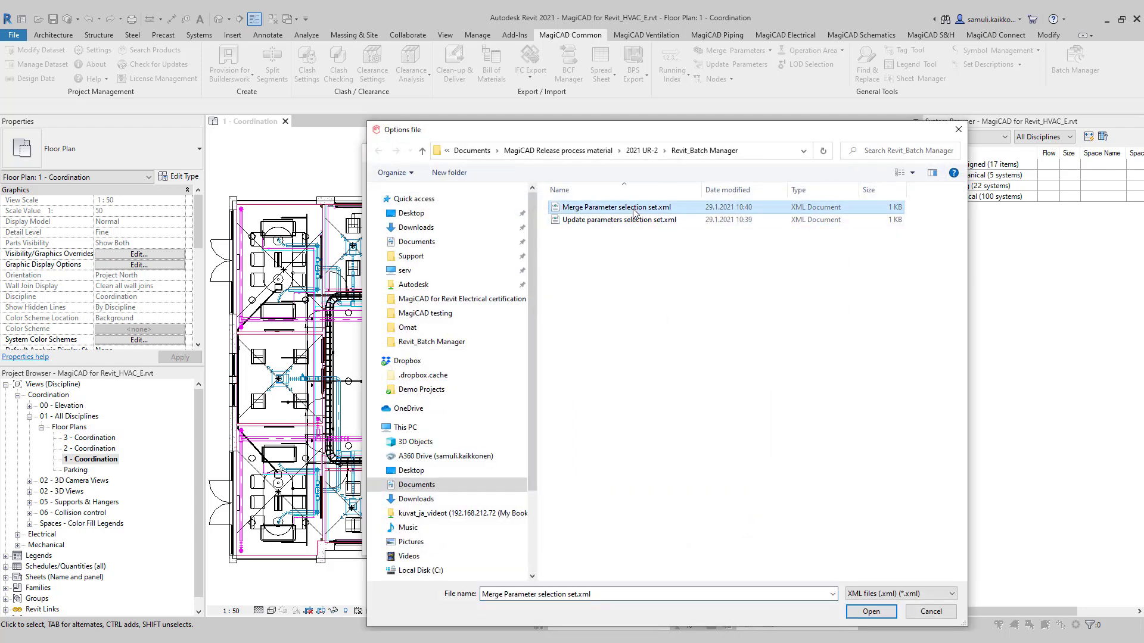
click(871, 612)
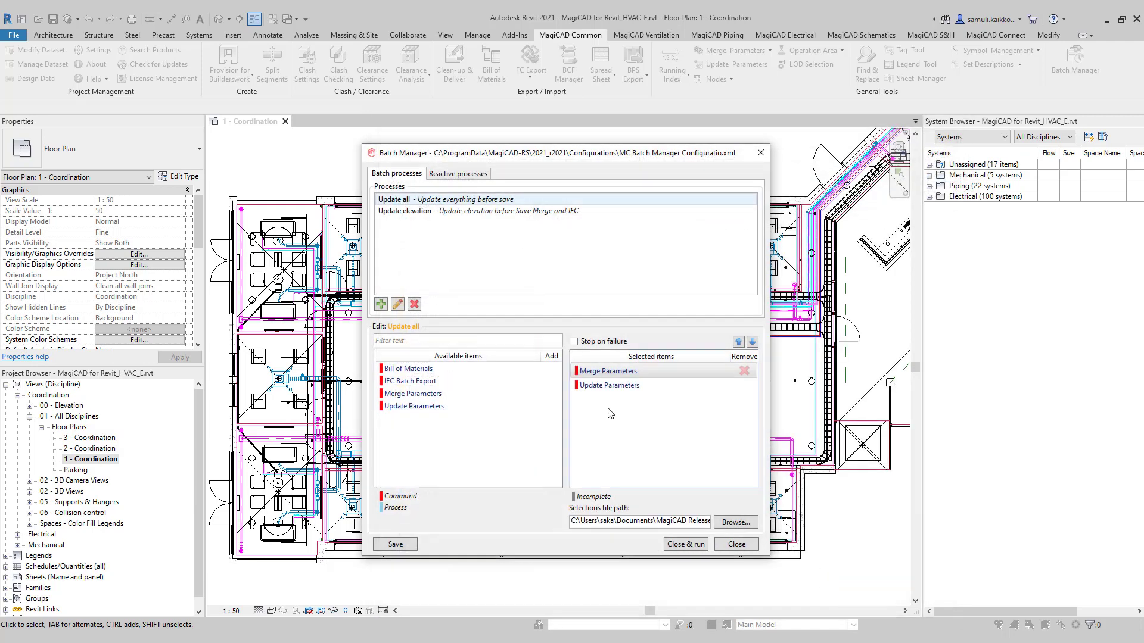
click(409, 546)
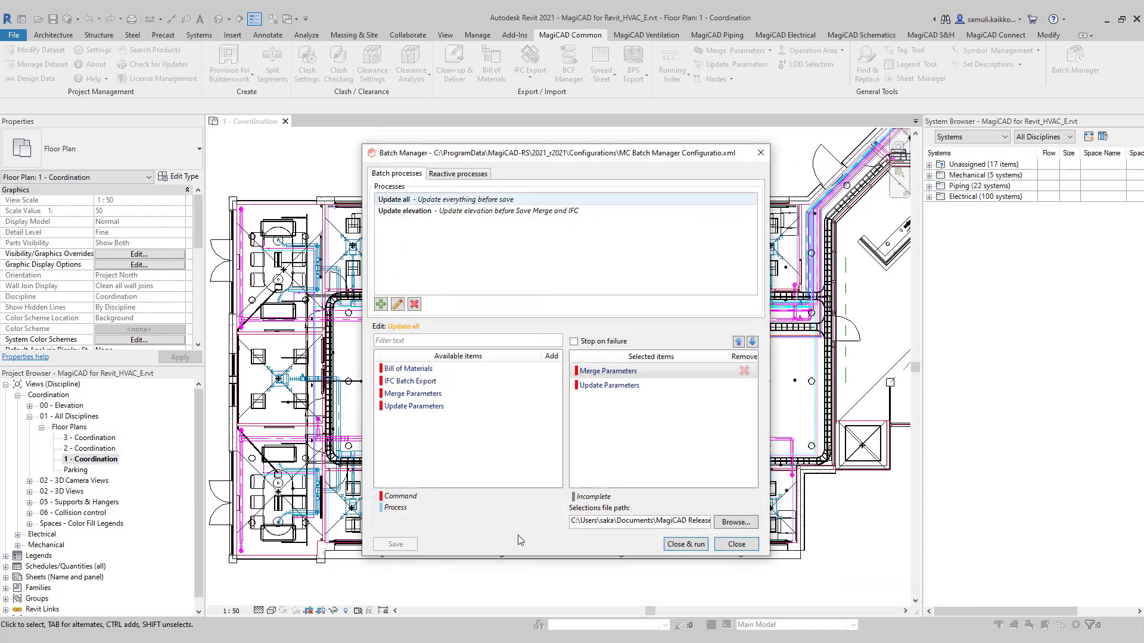
- Run Update all, dismiss the completion message, and reopen the Batch Manager
click(686, 544)
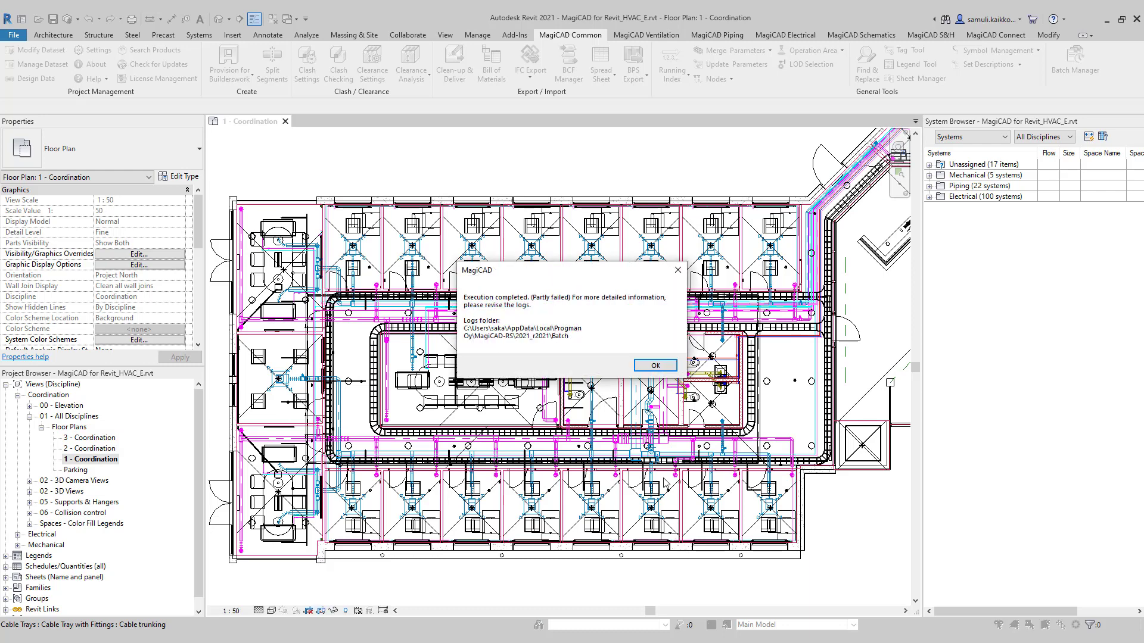
click(655, 366)
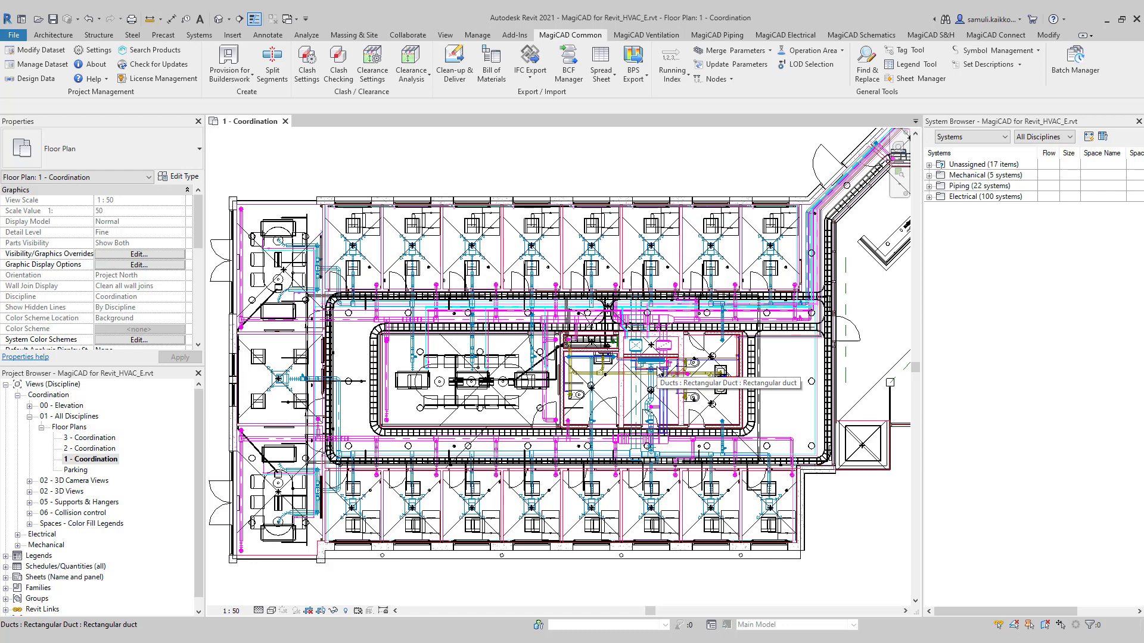
click(1066, 62)
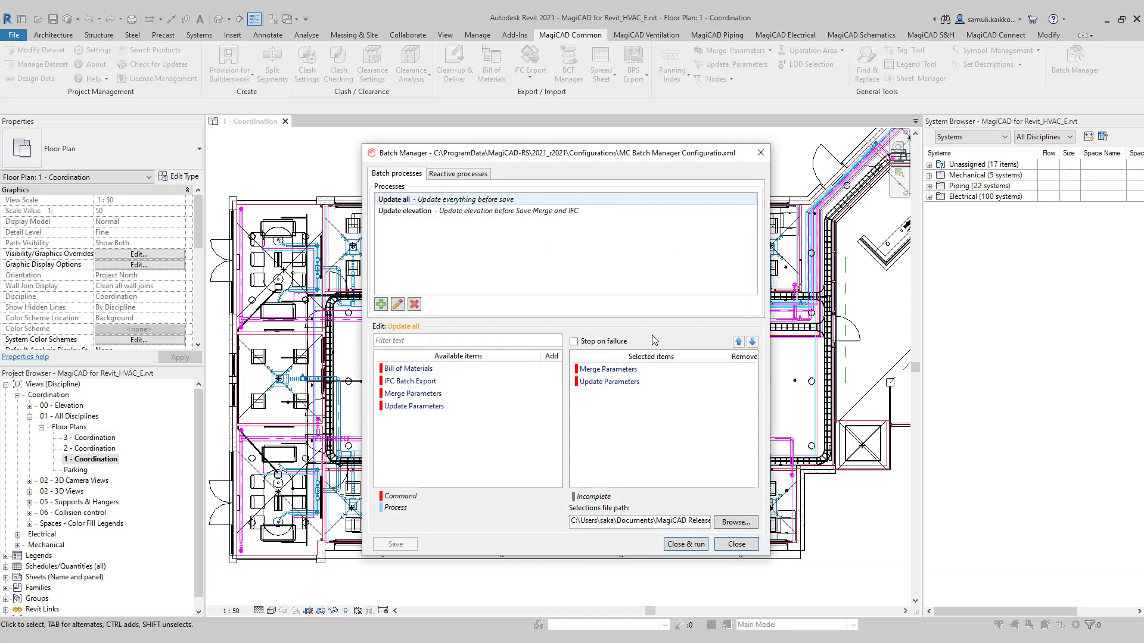
- Turn off the Print, Save as and IFC Export reactive triggers
click(470, 175)
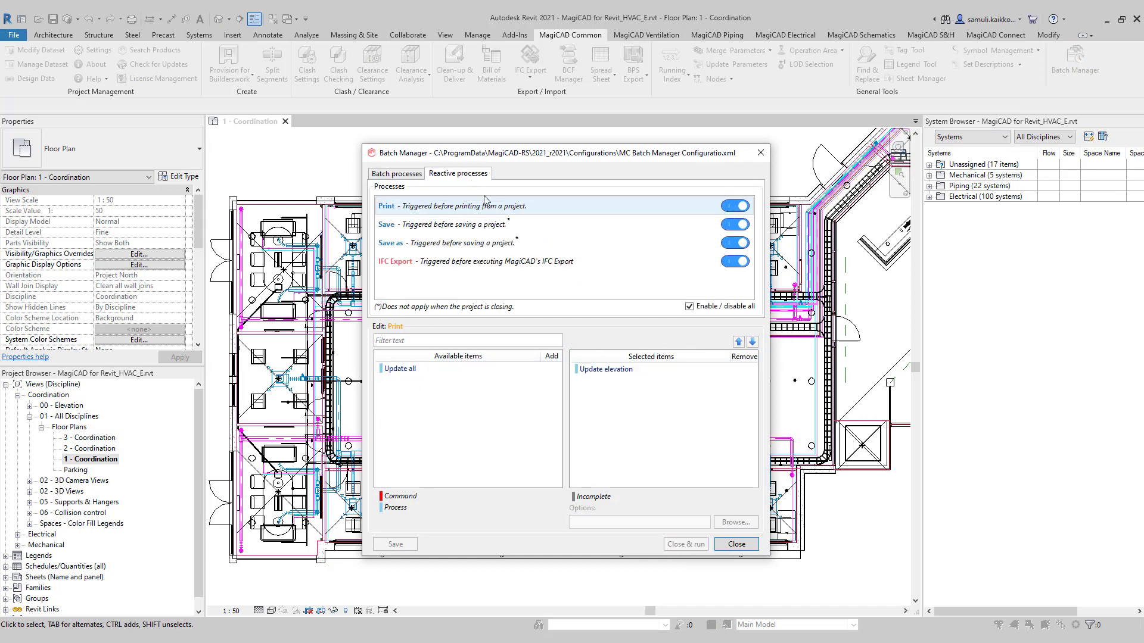
click(737, 207)
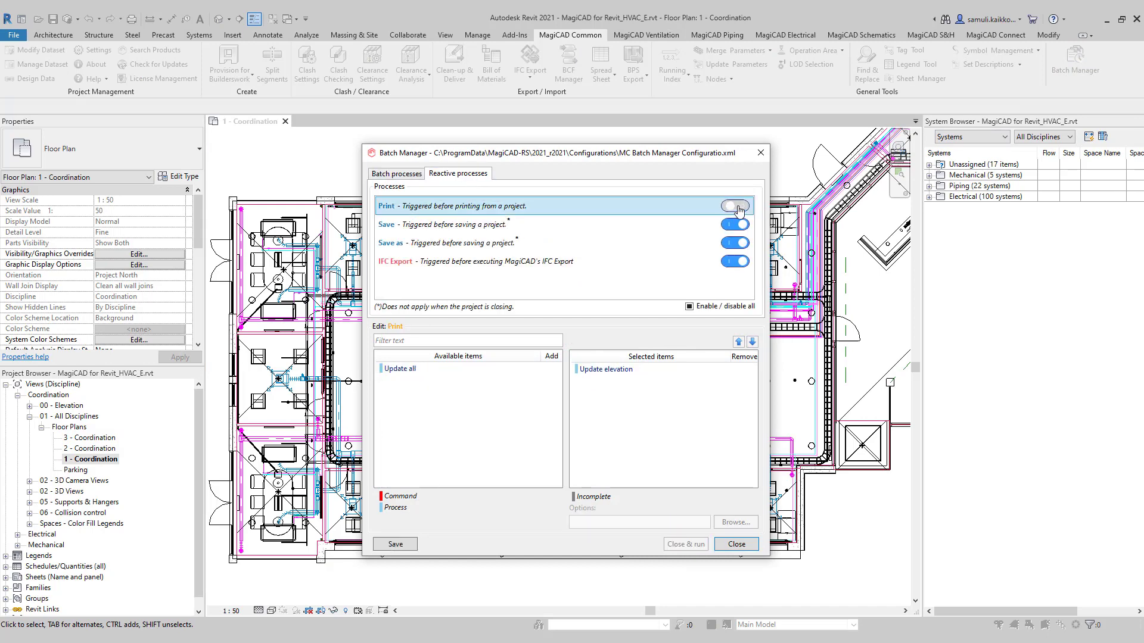
click(735, 243)
click(735, 266)
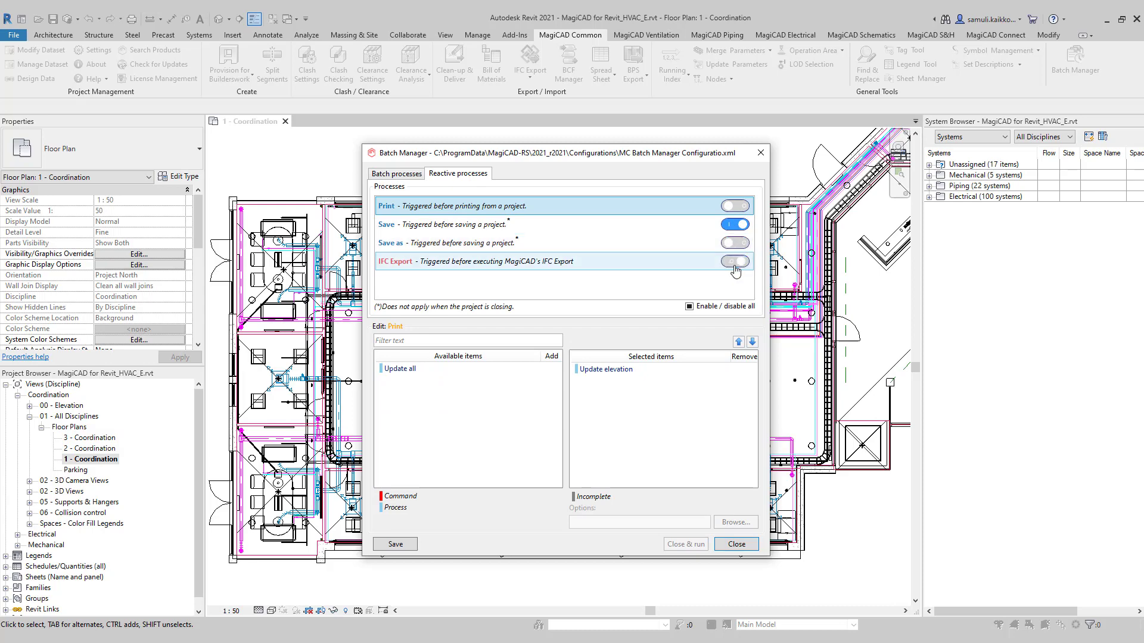
- Attach Update all to the Save trigger, save the configuration, and close the Batch Manager
click(502, 227)
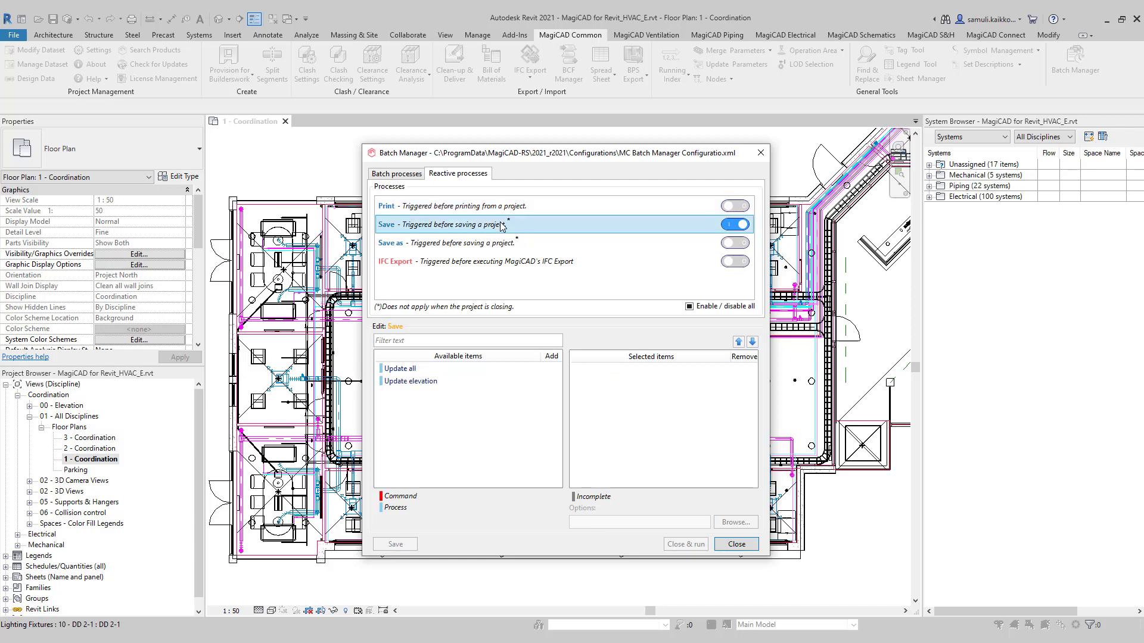
click(430, 374)
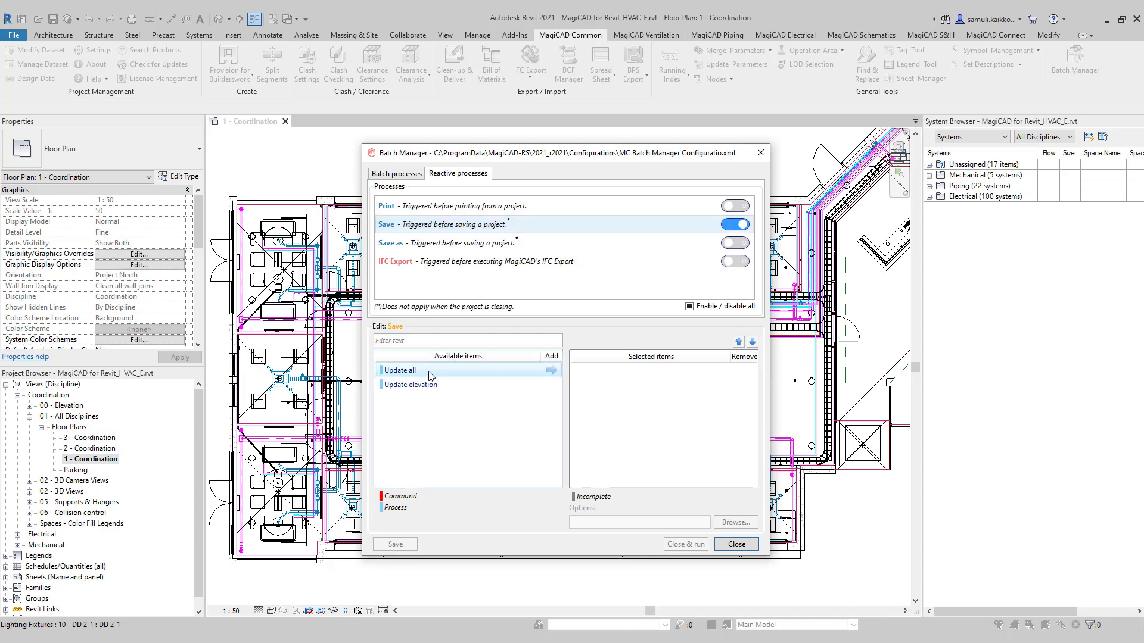
click(551, 371)
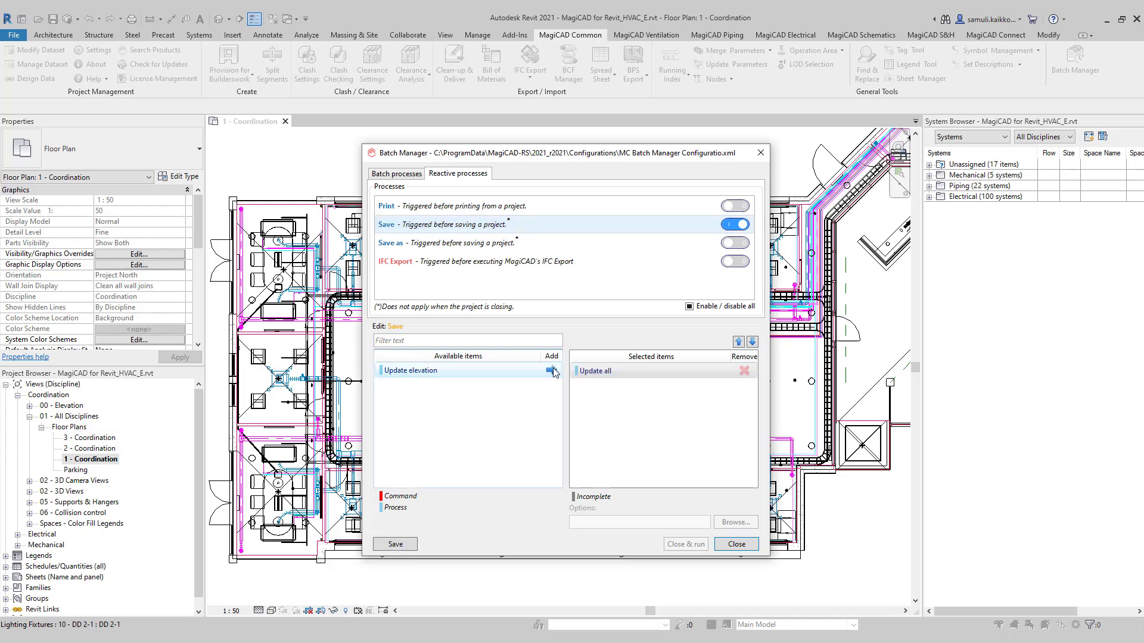
click(396, 544)
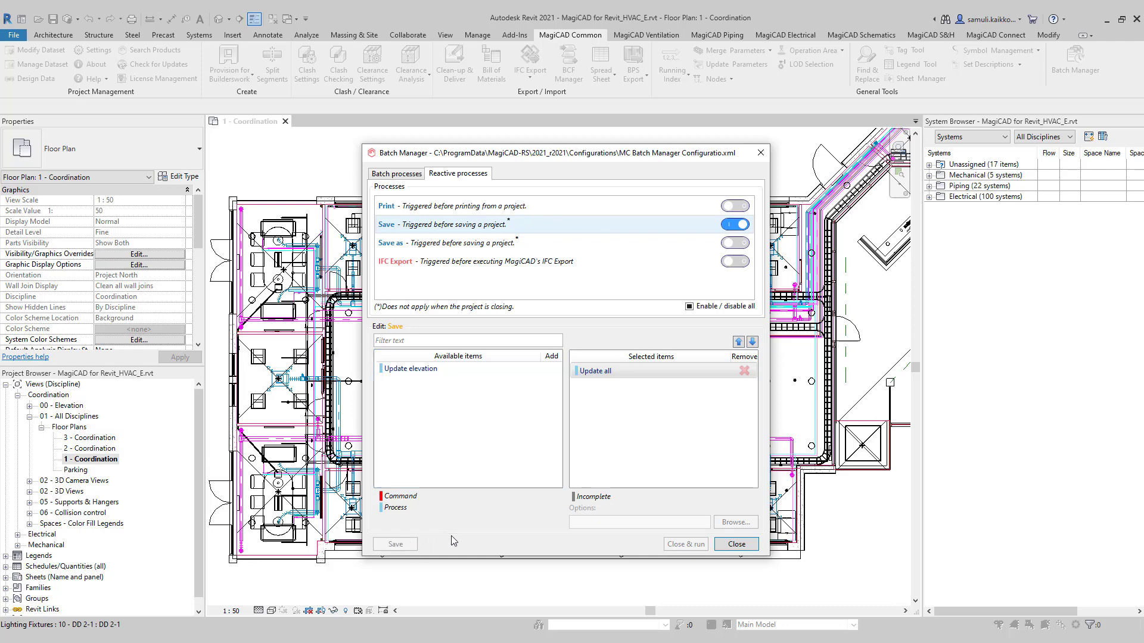
click(737, 544)
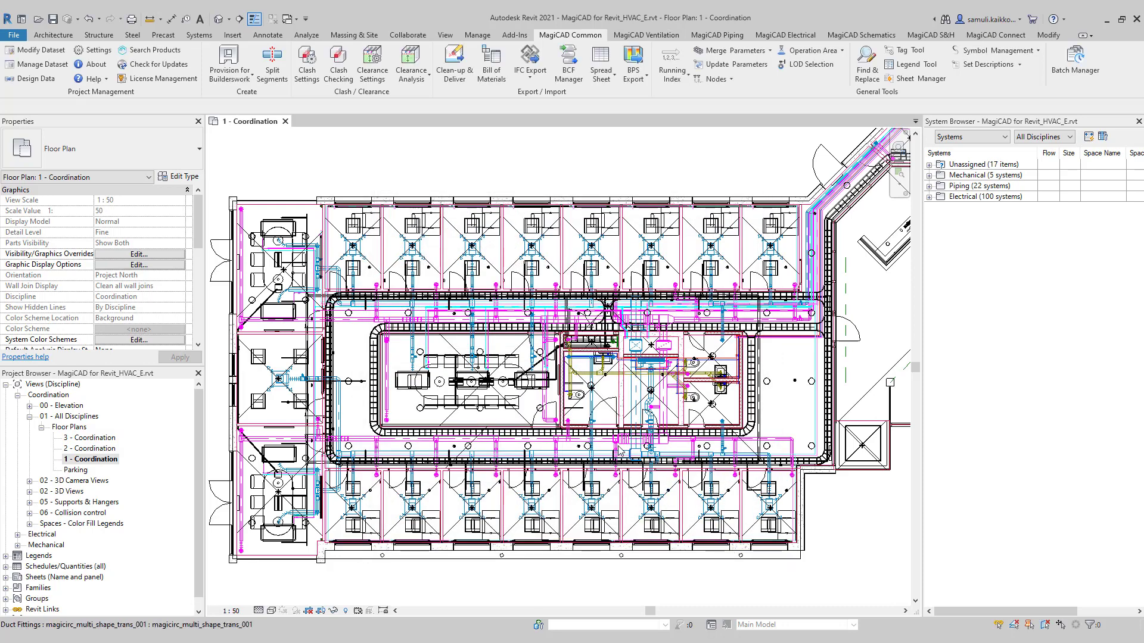
- Save the project from the Quick Access Toolbar so Update all runs automatically
click(53, 20)
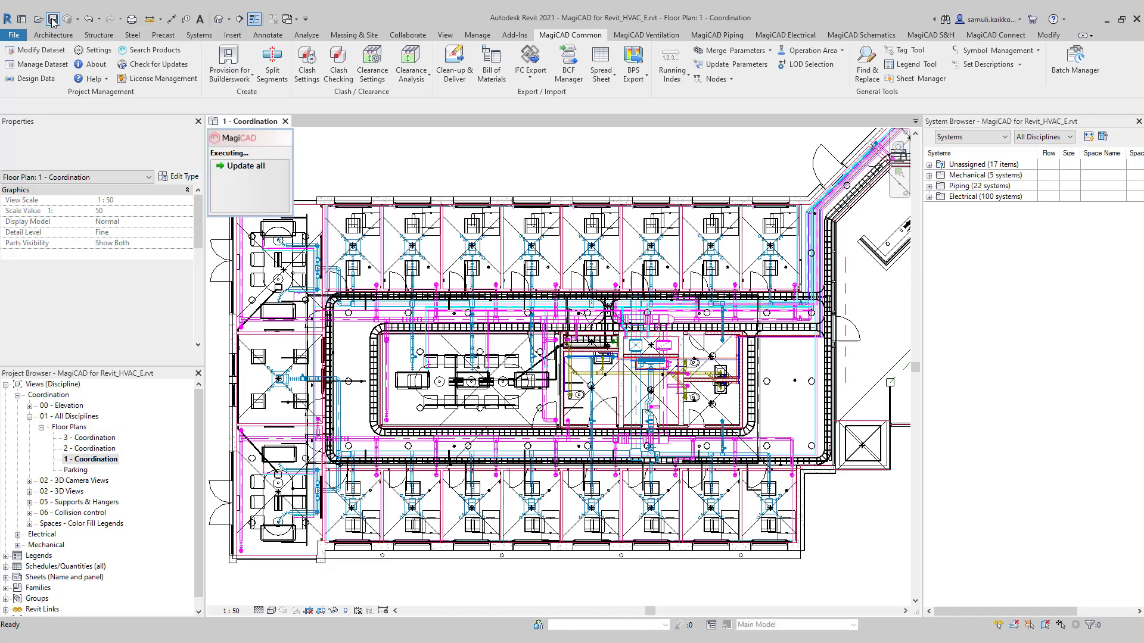